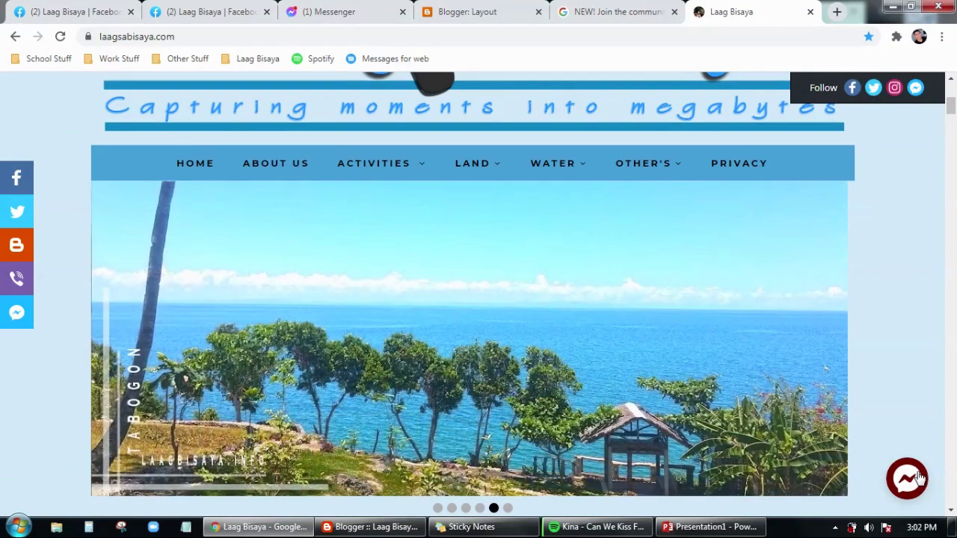
Step: Open the Messenger chat bubble on the Laag Bisaya website
{"action": "left_click", "coordinate": [919, 479]}
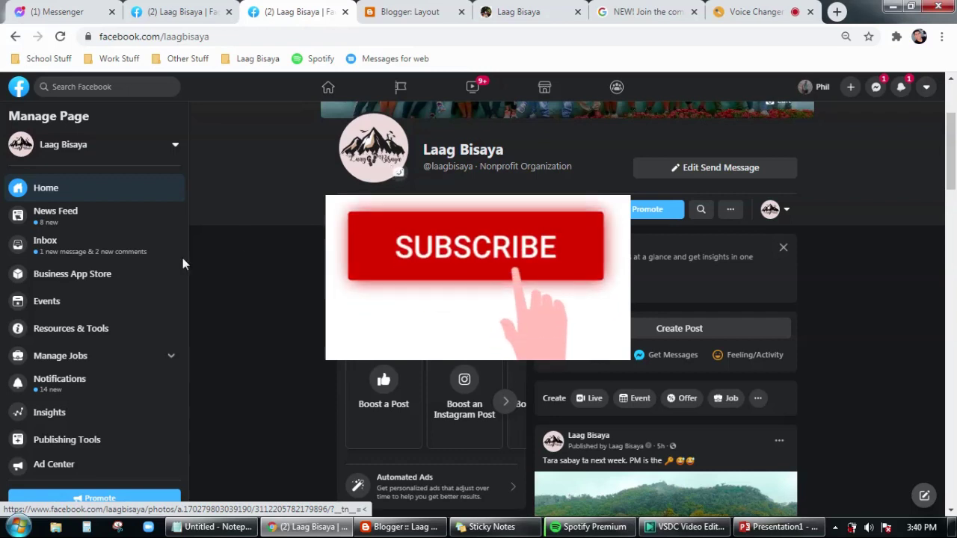
Step: Open the Laag Bisaya Facebook page's messaging settings and start the Chat Plugin setup for adding Messenger to a website
{"action": "scroll", "coordinate": [182, 269], "scroll_direction": "down", "scroll_amount": 1}
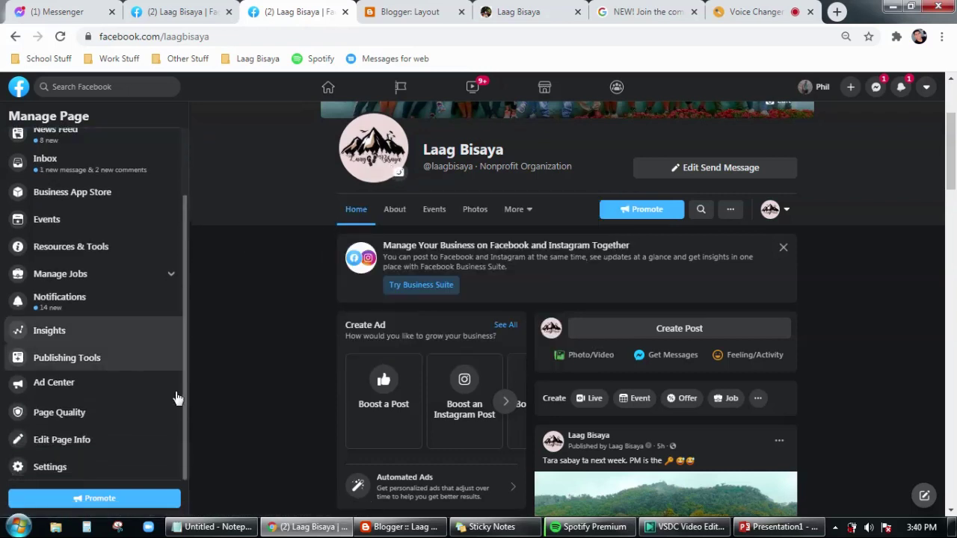
{"action": "left_click", "coordinate": [80, 469]}
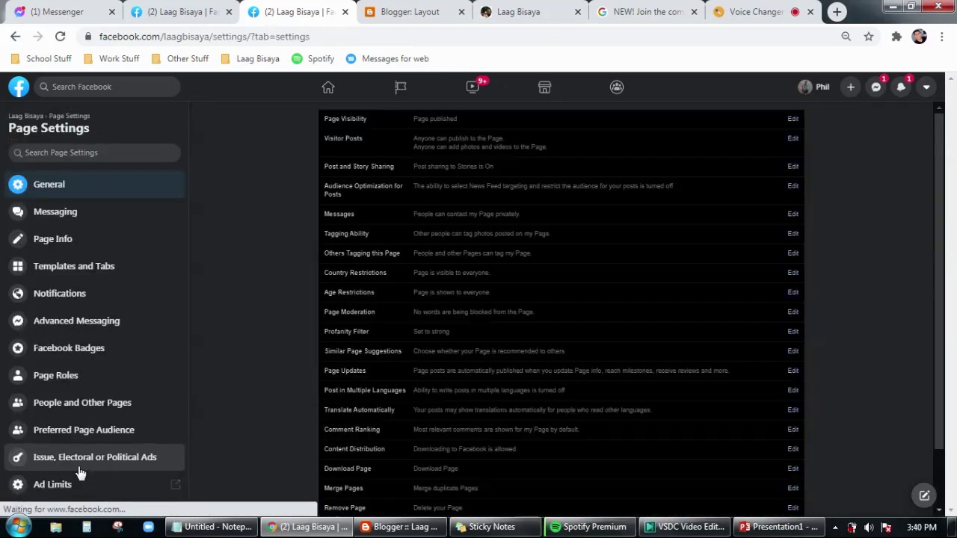
{"action": "left_click", "coordinate": [54, 213]}
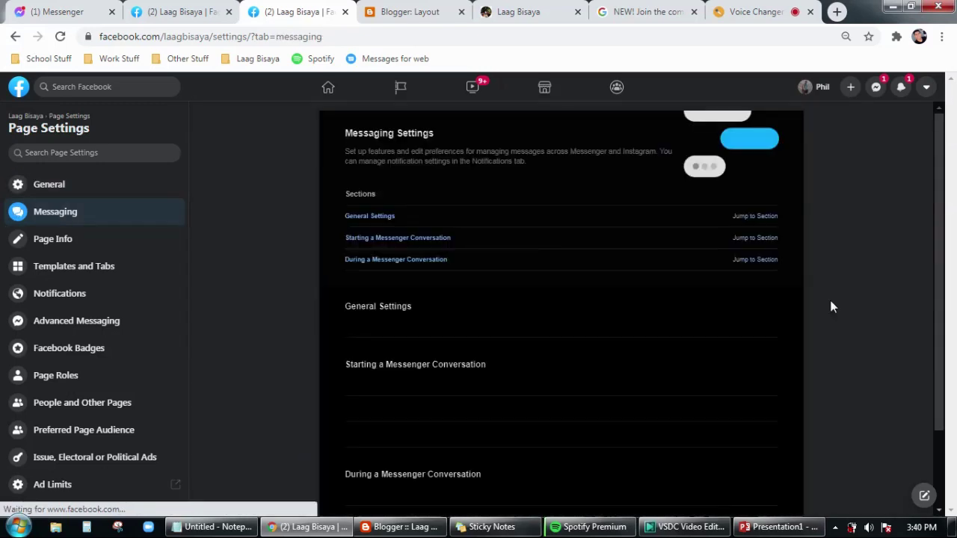
{"action": "scroll", "coordinate": [942, 197], "scroll_direction": "down", "scroll_amount": 1}
{"action": "left_click_drag", "start_coordinate": [942, 196], "coordinate": [946, 237]}
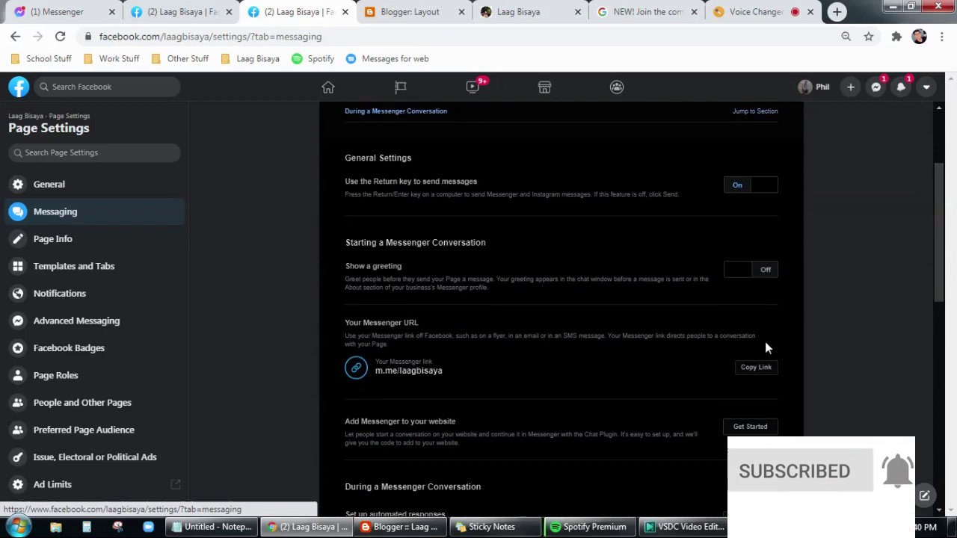
{"action": "left_click", "coordinate": [751, 429]}
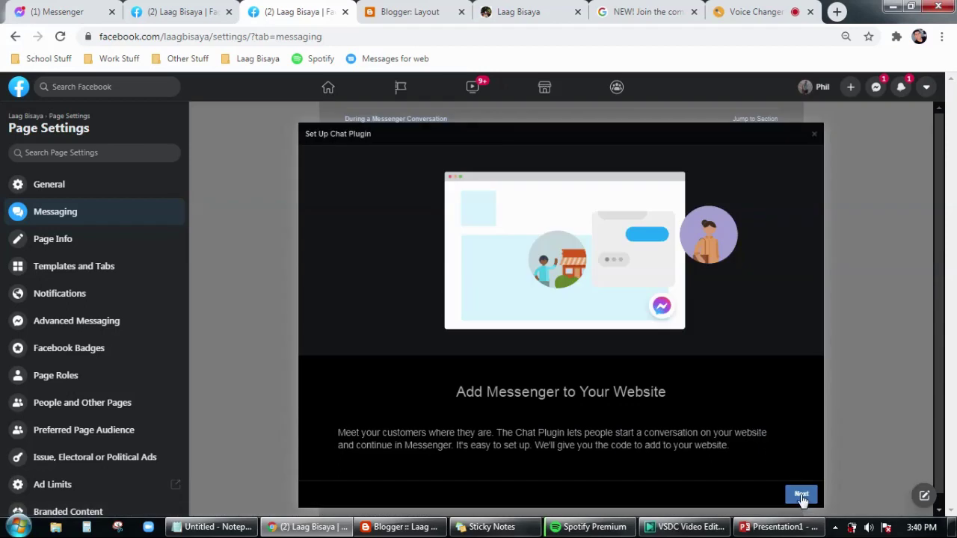
{"action": "left_click", "coordinate": [800, 492]}
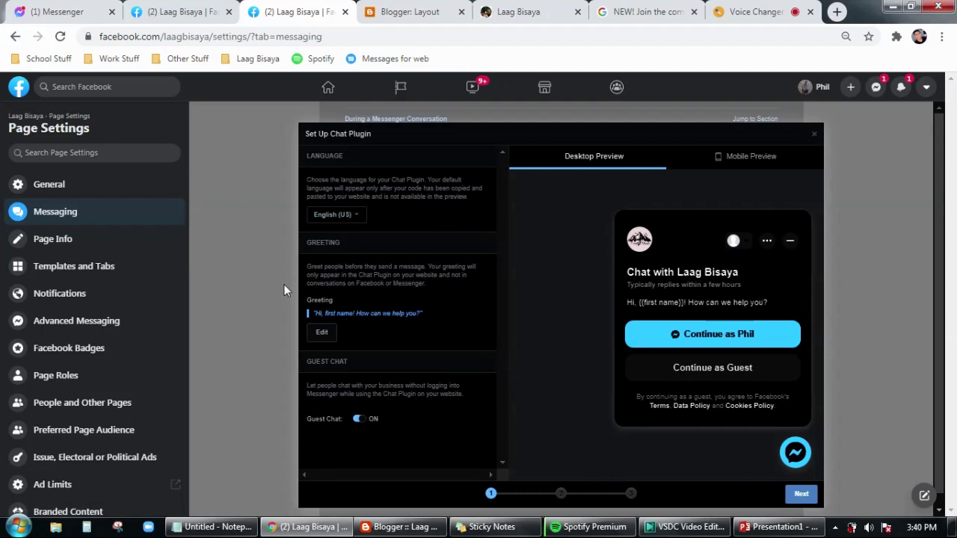
Step: Leave Guest Chat on and the alignment at Right in the Chat Plugin setup, and proceed to the website domain and code stage
{"action": "left_click", "coordinate": [359, 420]}
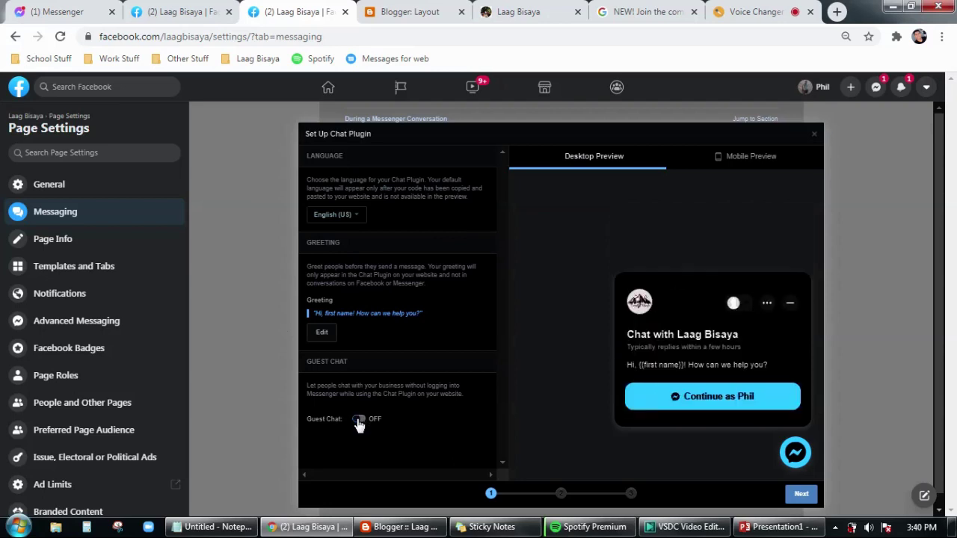
{"action": "left_click", "coordinate": [359, 421]}
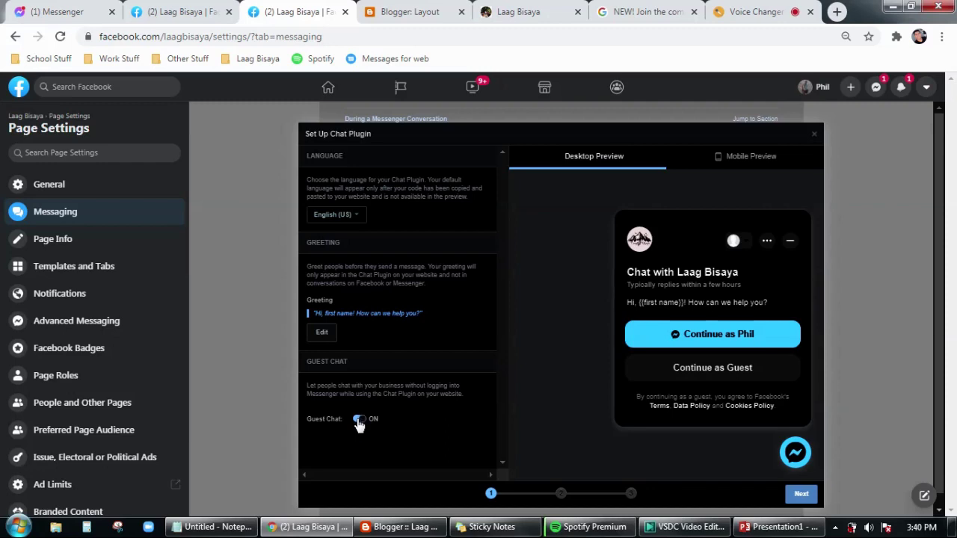
{"action": "left_click", "coordinate": [801, 495]}
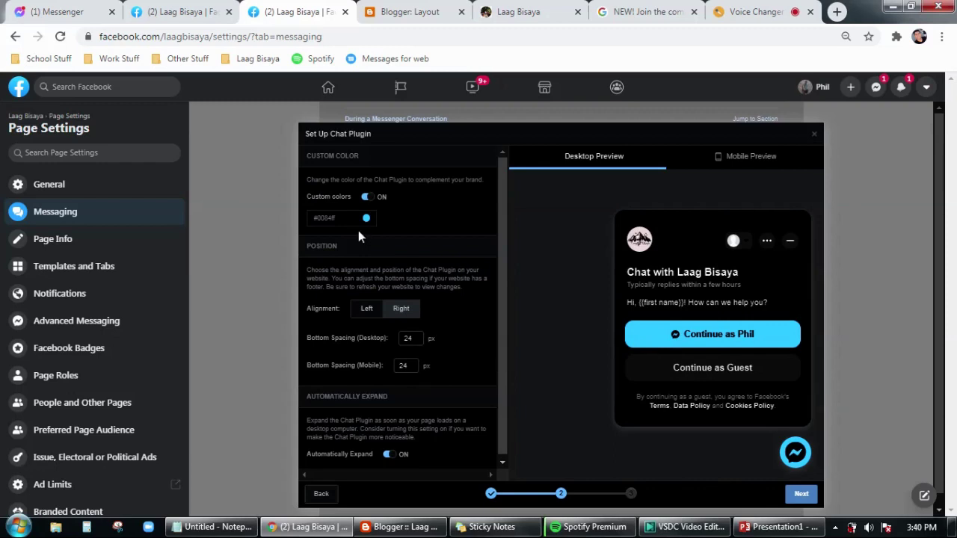
{"action": "left_click", "coordinate": [366, 313]}
{"action": "left_click", "coordinate": [401, 314]}
{"action": "left_click", "coordinate": [801, 493]}
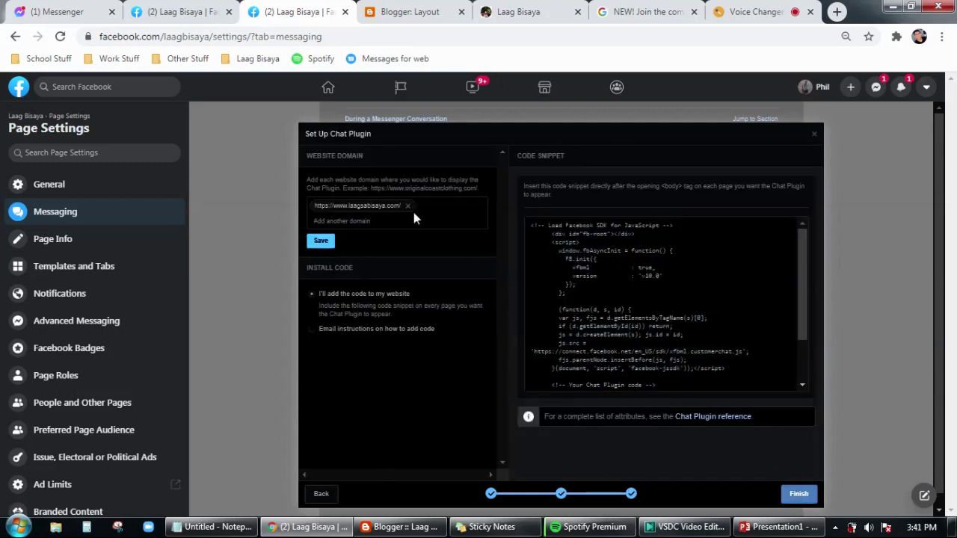
{"action": "left_click", "coordinate": [407, 206]}
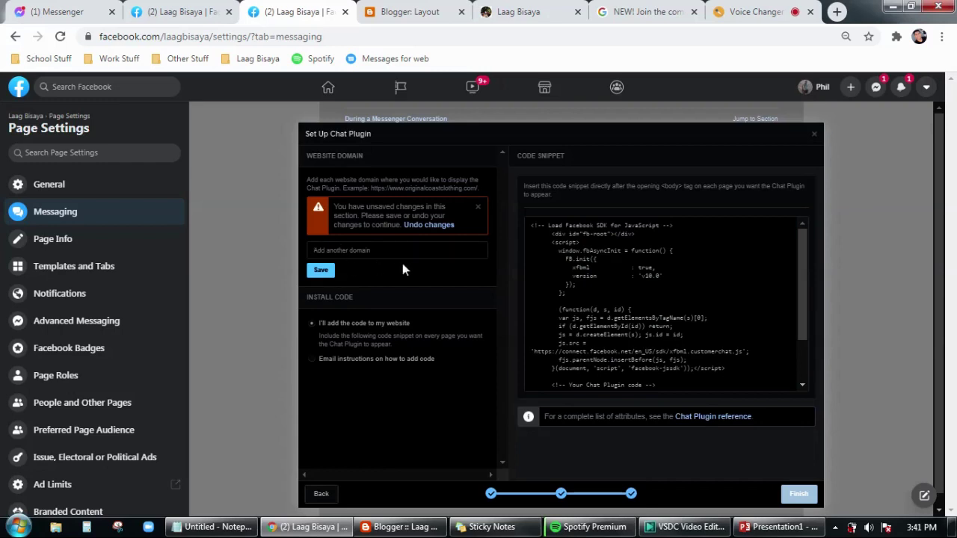
{"action": "left_click", "coordinate": [523, 13]}
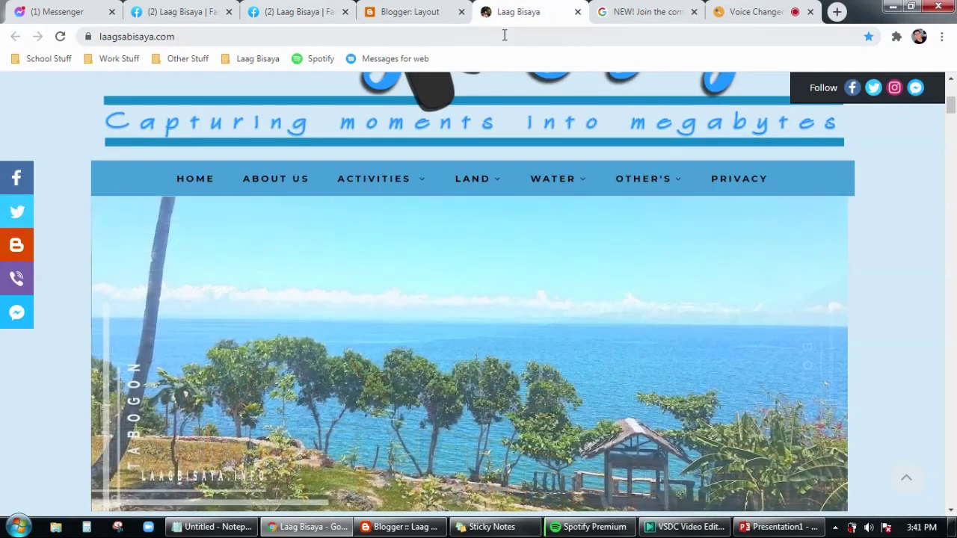
{"action": "left_click", "coordinate": [505, 35]}
{"action": "left_click", "coordinate": [245, 39]}
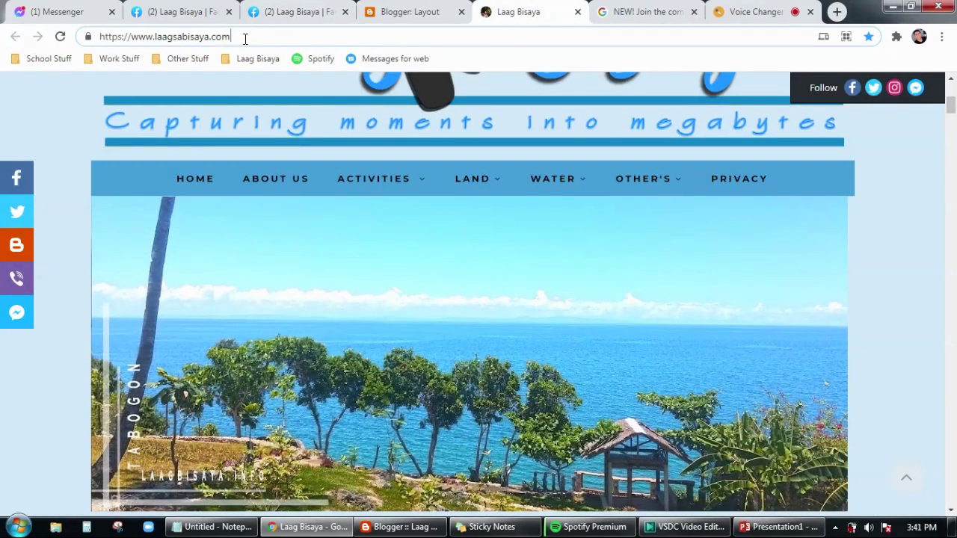
{"action": "triple_click", "coordinate": [245, 39]}
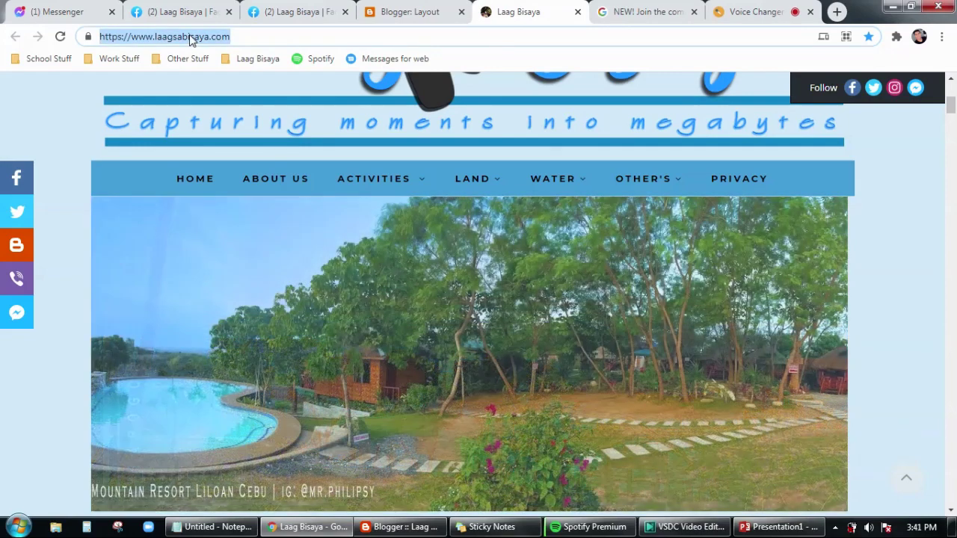
{"action": "right_click", "coordinate": [190, 39]}
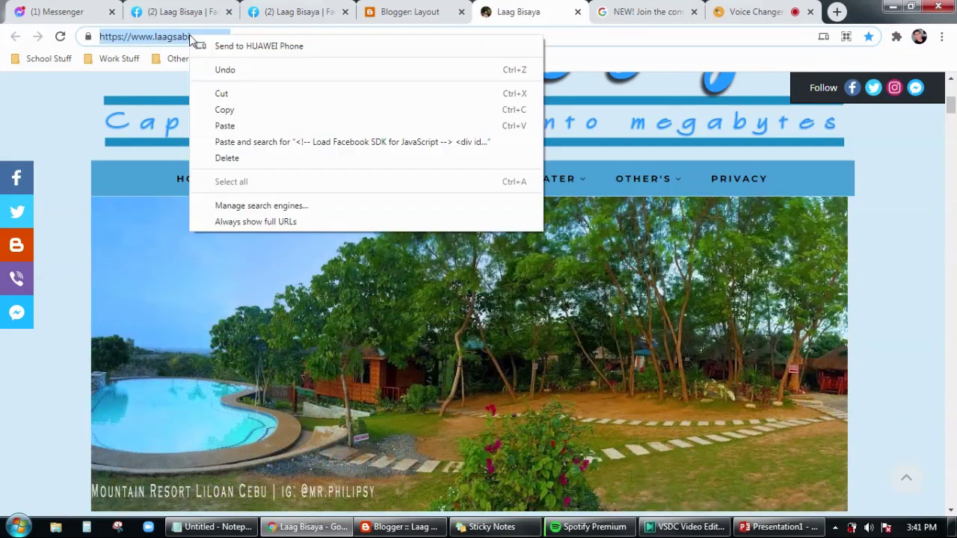
{"action": "left_click", "coordinate": [224, 111]}
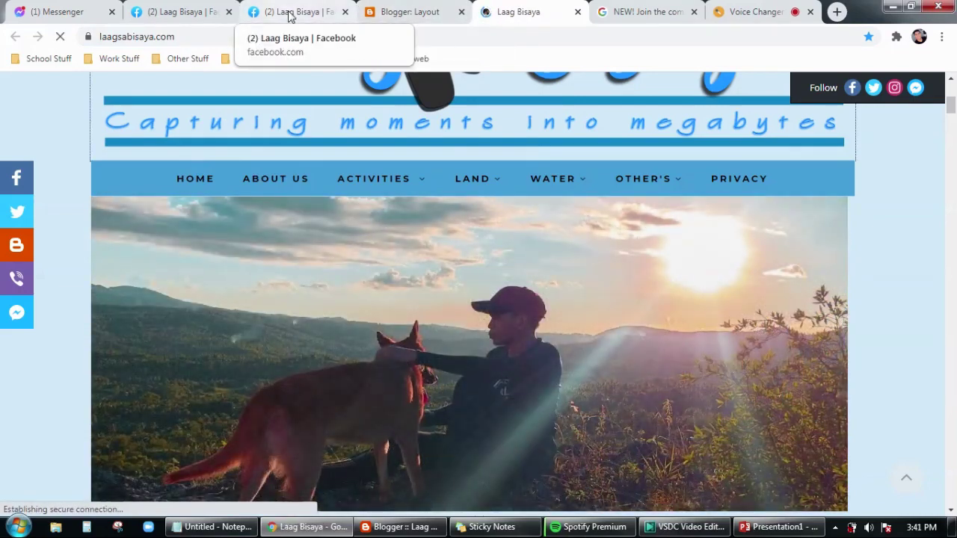
{"action": "left_click", "coordinate": [275, 13]}
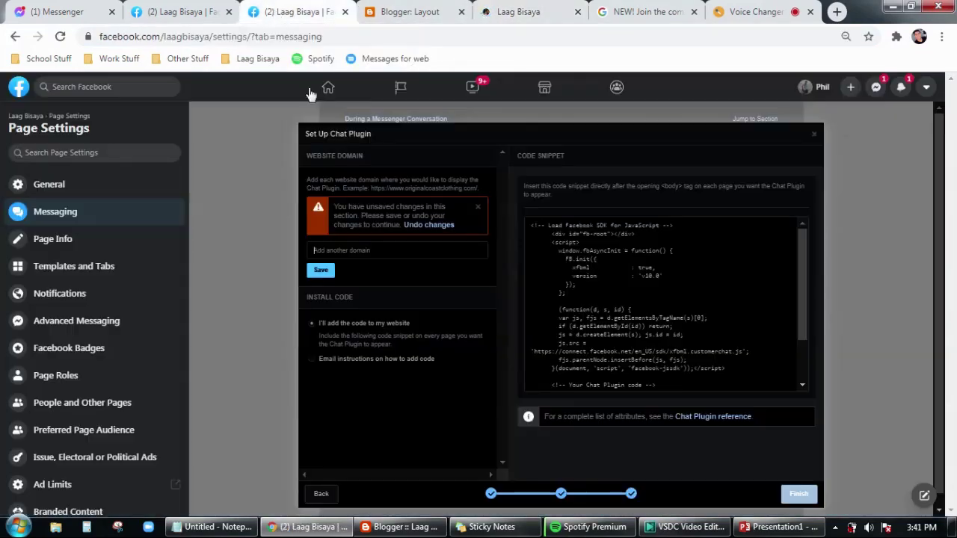
{"action": "right_click", "coordinate": [341, 251]}
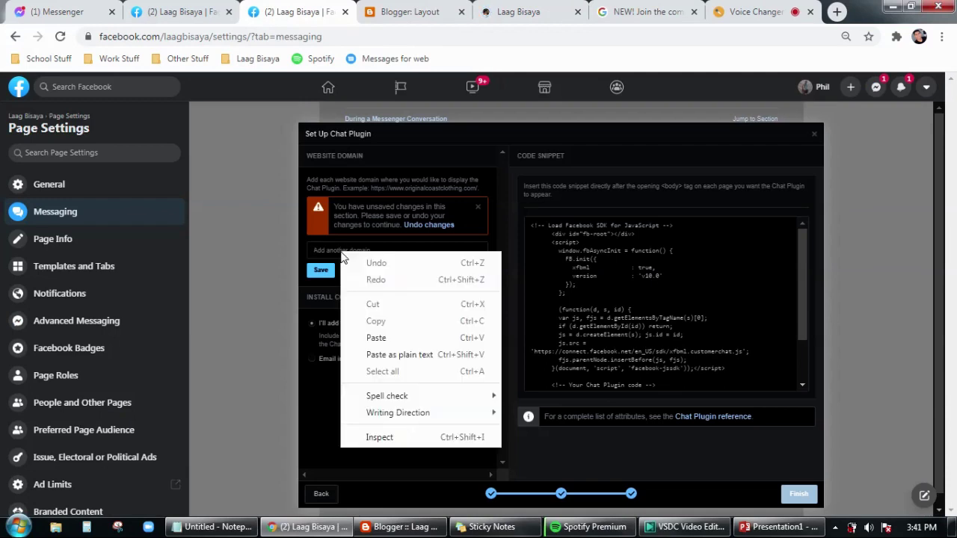
{"action": "left_click", "coordinate": [371, 341]}
{"action": "left_click", "coordinate": [321, 285]}
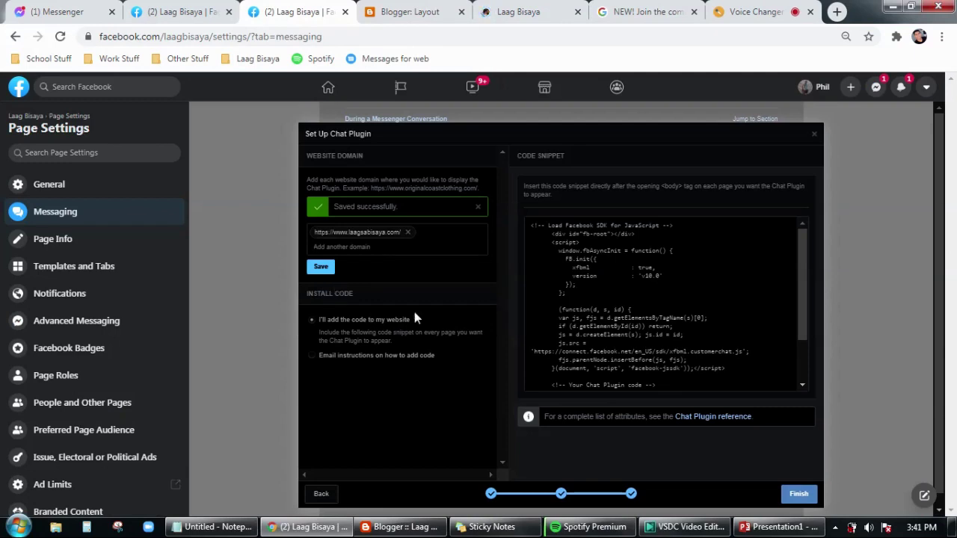
Step: Copy the Chat Plugin code snippet to the clipboard
{"action": "mouse_move", "coordinate": [557, 295]}
{"action": "mouse_move", "coordinate": [640, 320]}
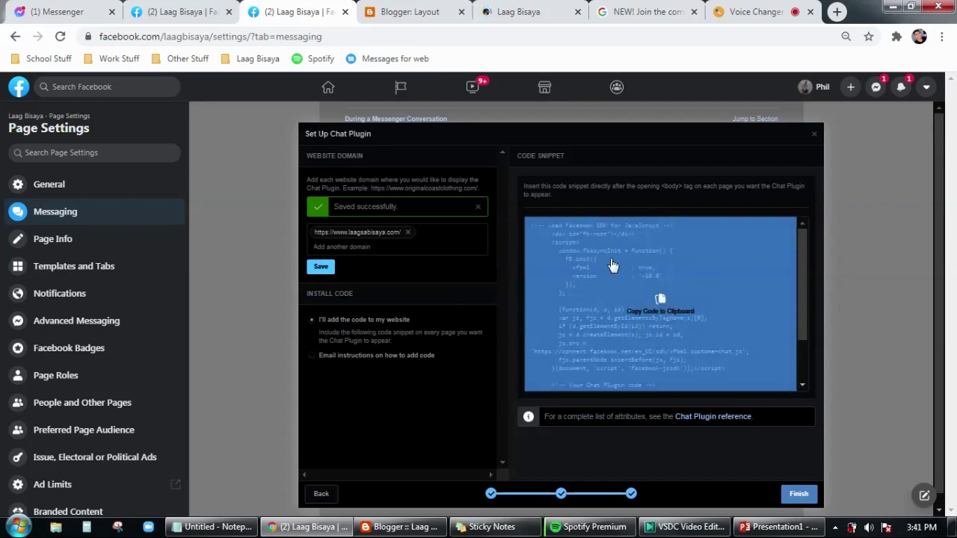
{"action": "left_click", "coordinate": [659, 301]}
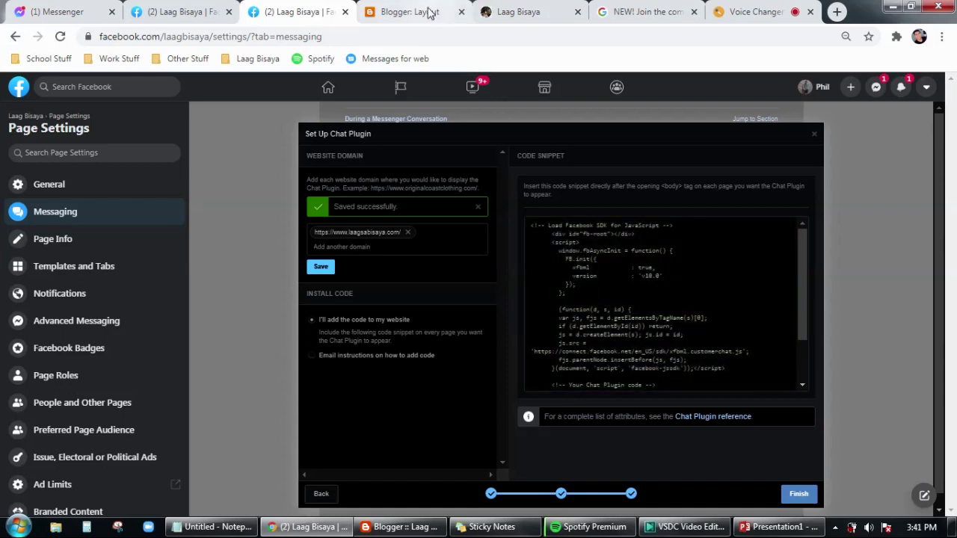
Step: In Blogger's layout, add an HTML/JavaScript gadget containing the copied chat code to the Above Content section, and save the layout
{"action": "left_click", "coordinate": [428, 12]}
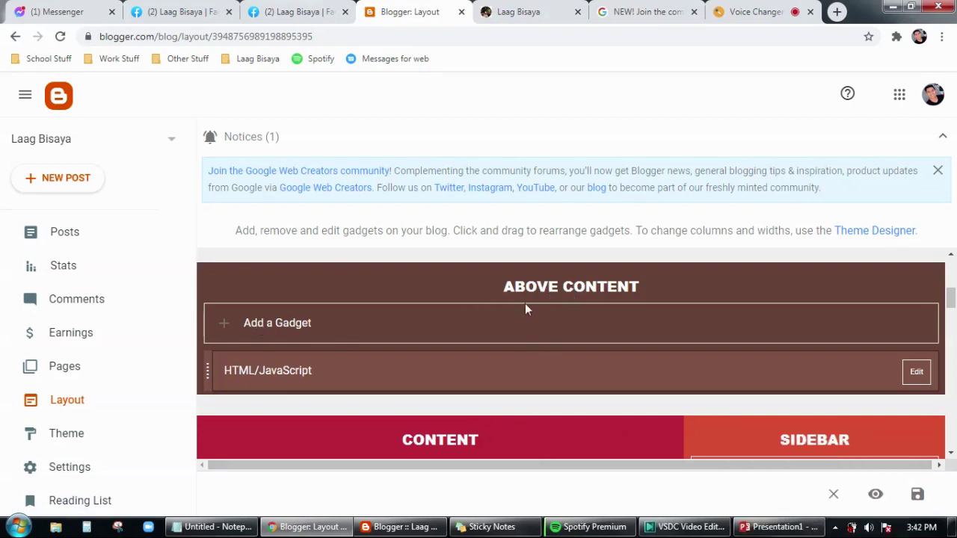
{"action": "left_click", "coordinate": [290, 332]}
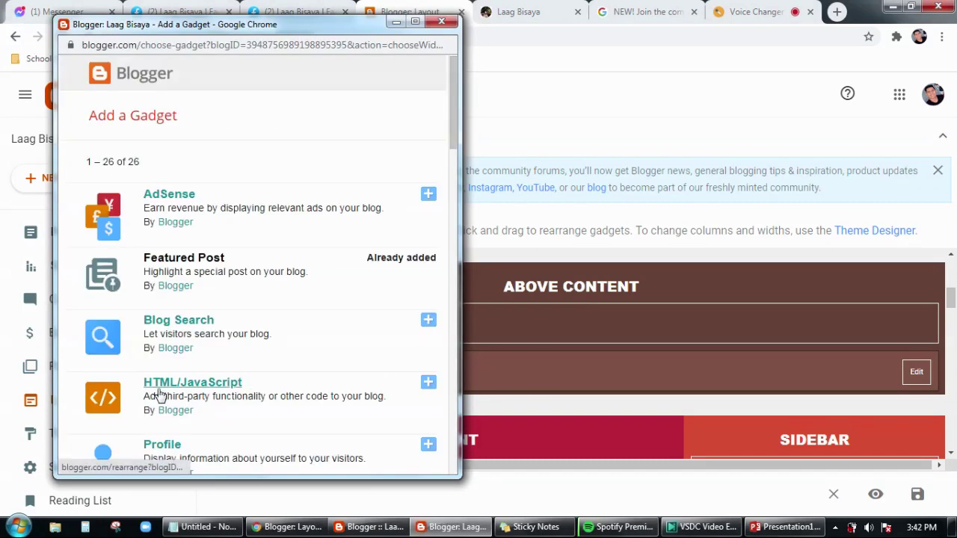
{"action": "left_click", "coordinate": [428, 383]}
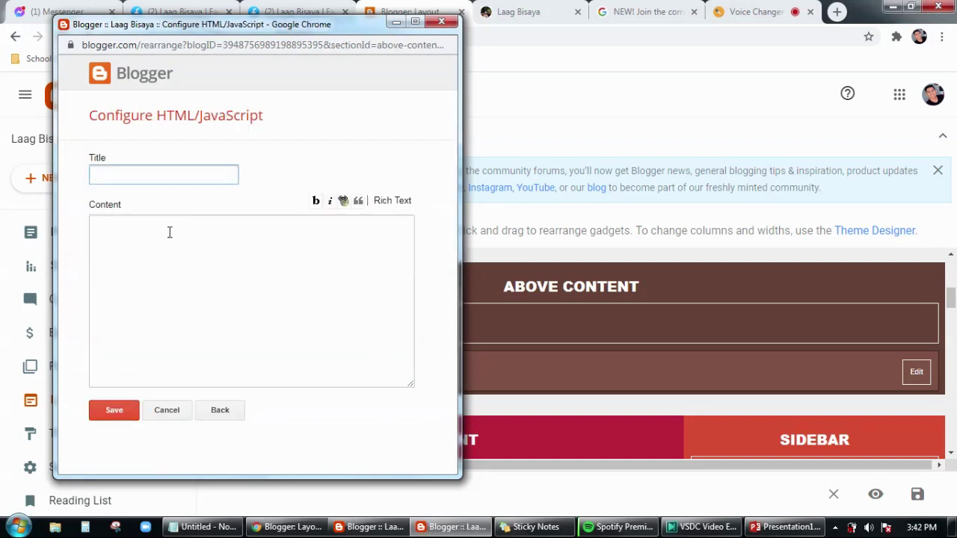
{"action": "left_click", "coordinate": [130, 246]}
{"action": "right_click", "coordinate": [126, 240]}
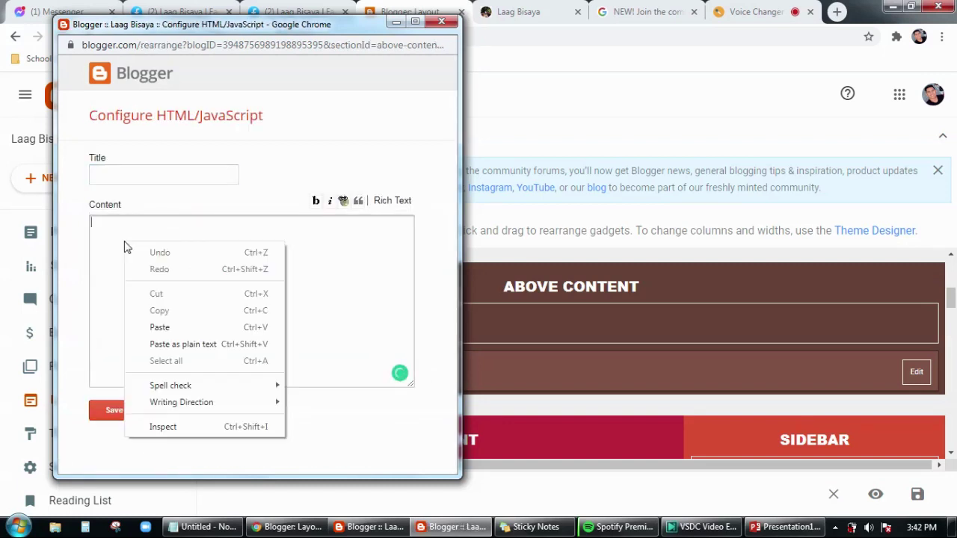
{"action": "left_click", "coordinate": [159, 328]}
{"action": "left_click", "coordinate": [112, 410]}
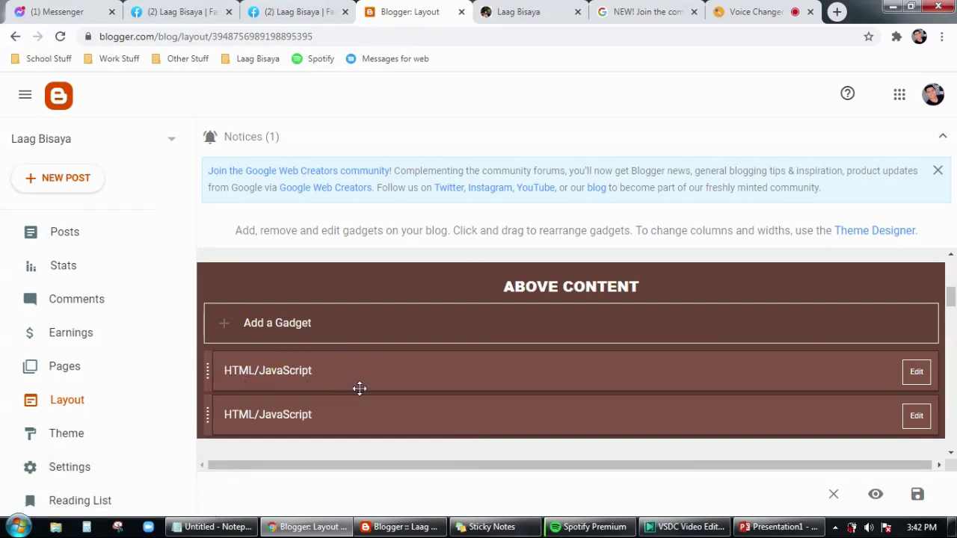
{"action": "left_click", "coordinate": [918, 497]}
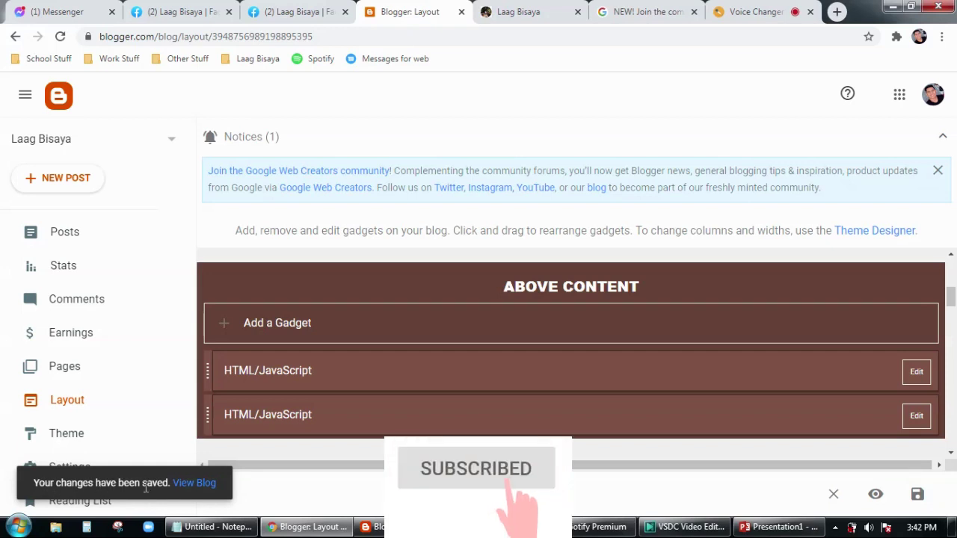
Step: Reload the Laag Bisaya website and open its Messenger chat bubble to check the installed plugin
{"action": "left_click", "coordinate": [527, 14]}
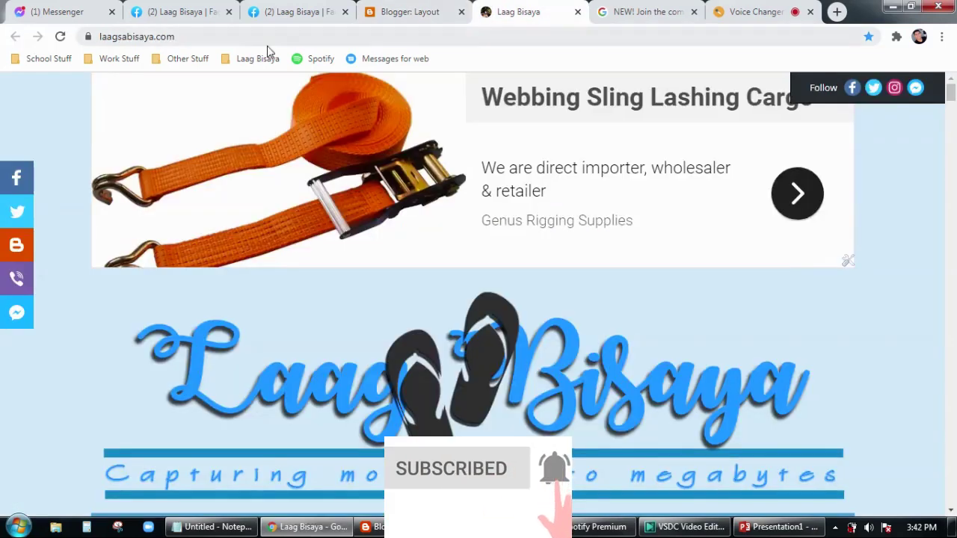
{"action": "left_click", "coordinate": [61, 36]}
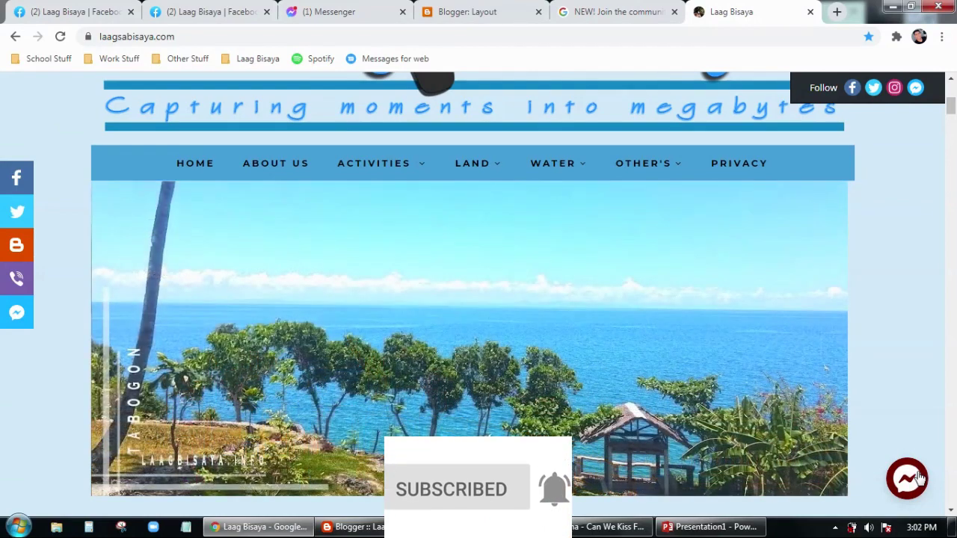
{"action": "left_click", "coordinate": [919, 479]}
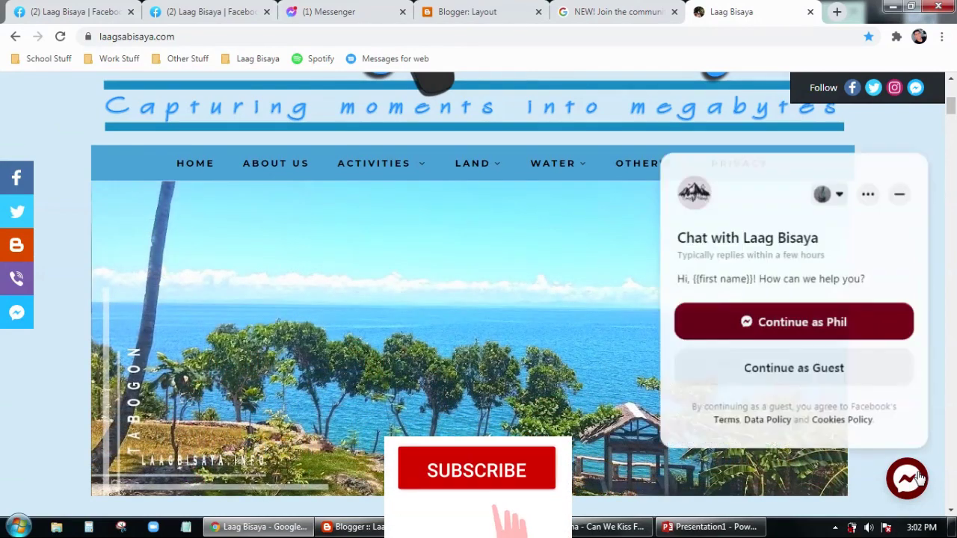